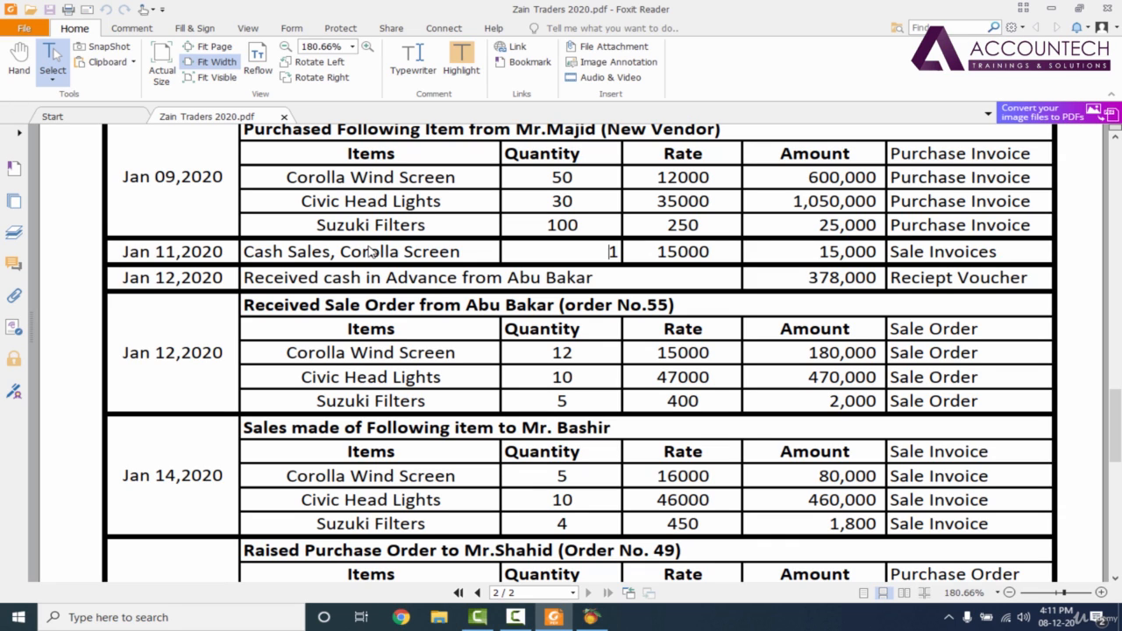
- Read the Jan 11, 2020 cash sale entry for the Corolla screen in the transactions PDF
left_click_drag(245, 252, 459, 254)
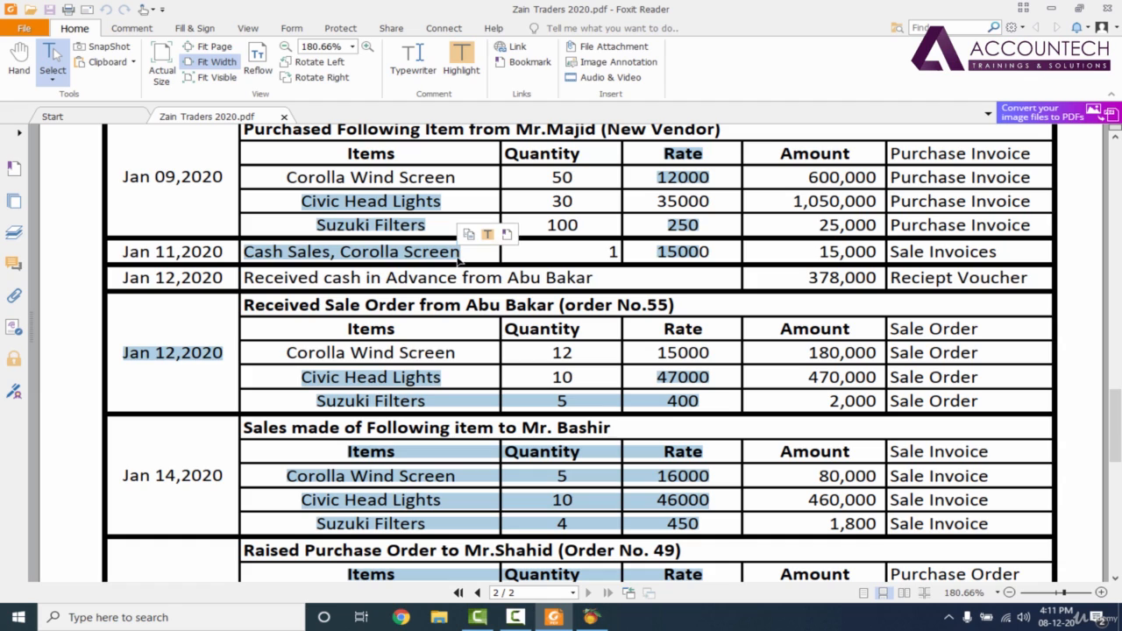
left_click(461, 260)
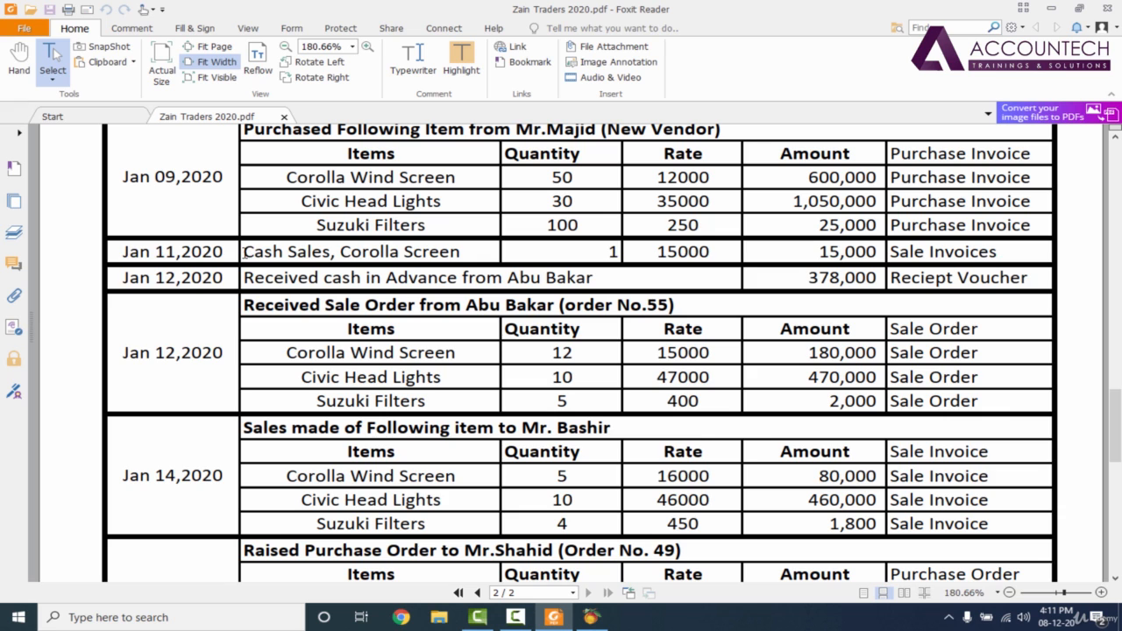
left_click_drag(245, 252, 333, 256)
left_click(333, 255)
- Switch to Peachtree Accounting and open a new sales invoice
left_click(597, 619)
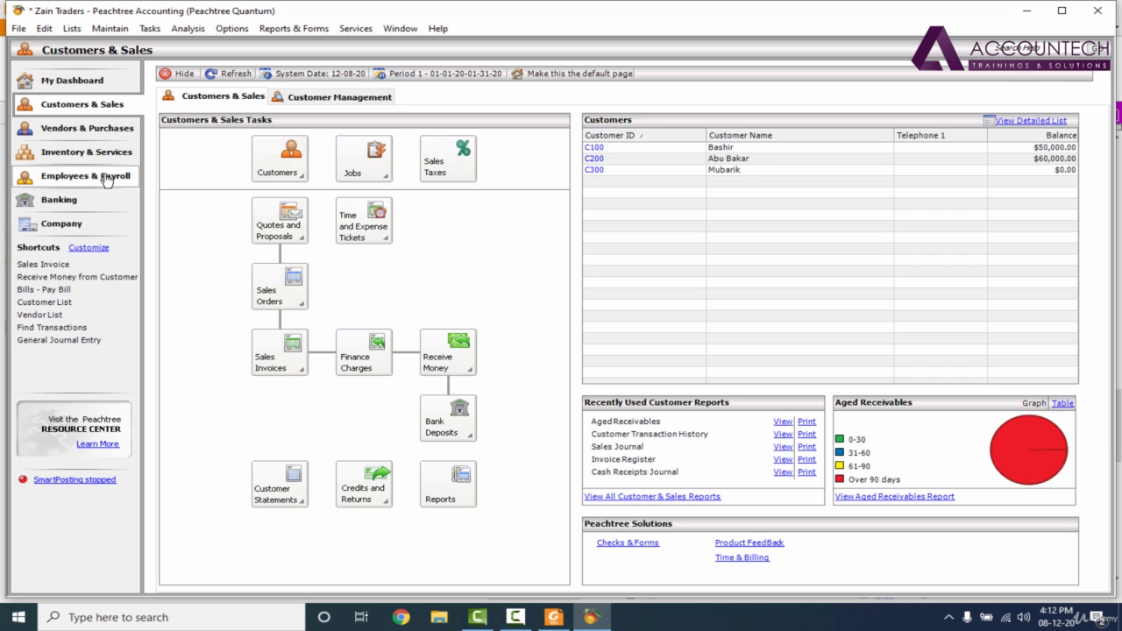
left_click(283, 361)
left_click(343, 384)
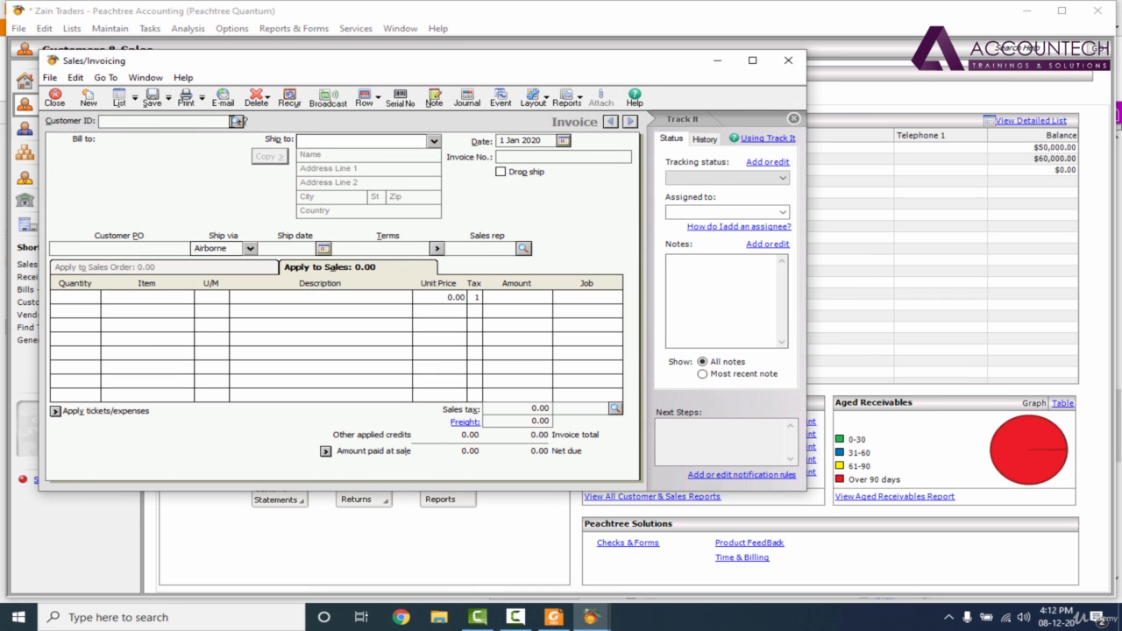
- From the invoice's customer lookup, create and save a new customer record with a customer ID and the name Cash Sales
left_click(235, 121)
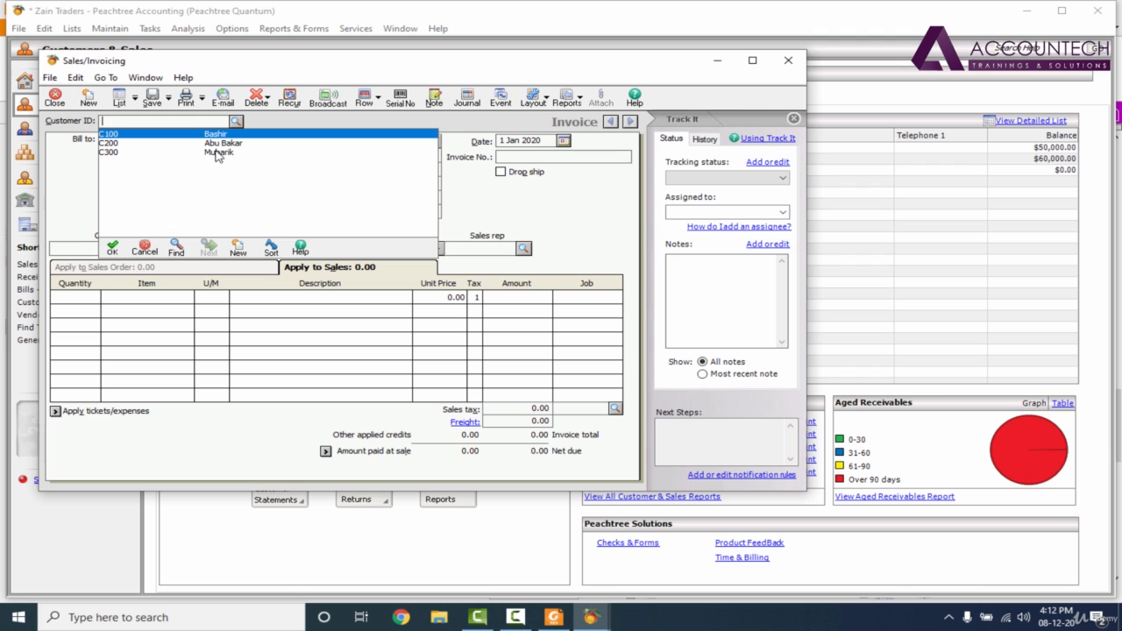
left_click(237, 253)
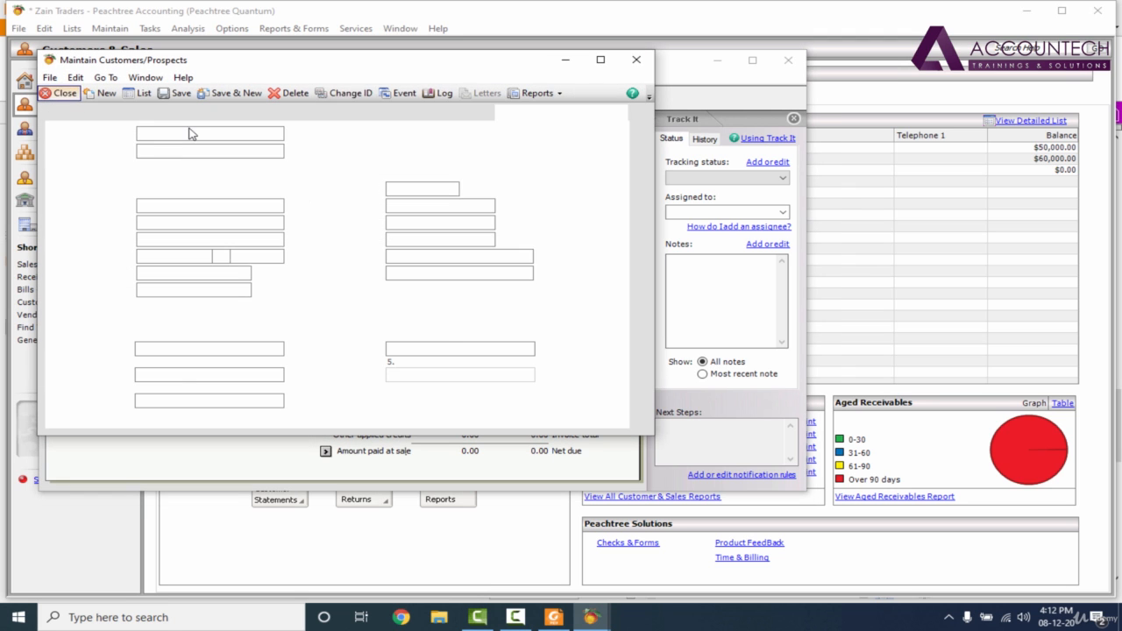
type("c999")
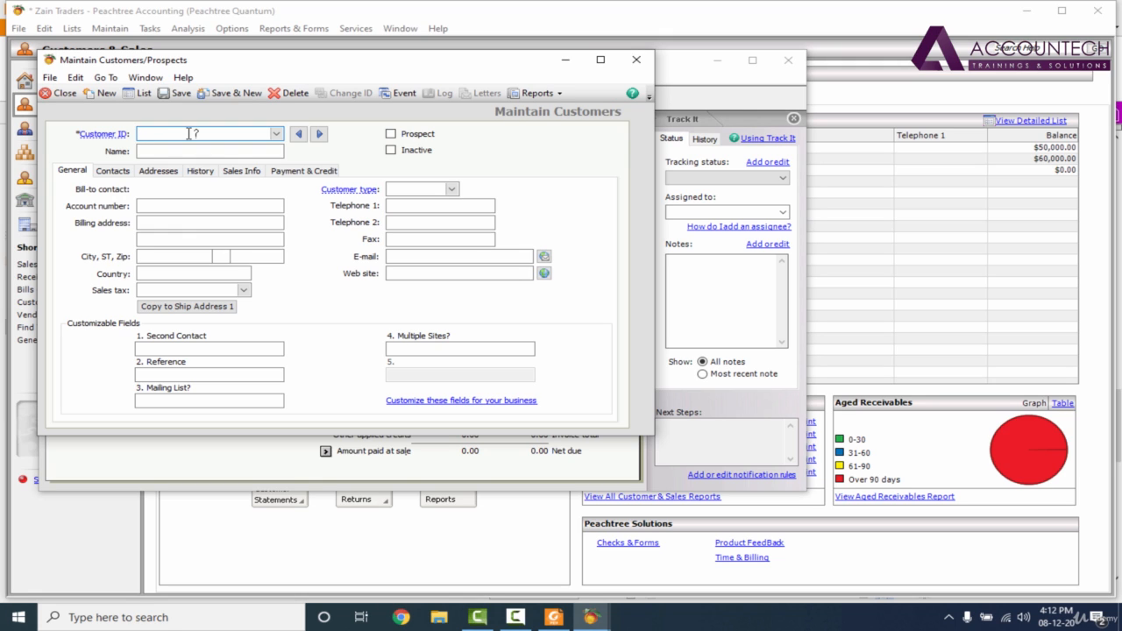
type("C999")
key("Tab")
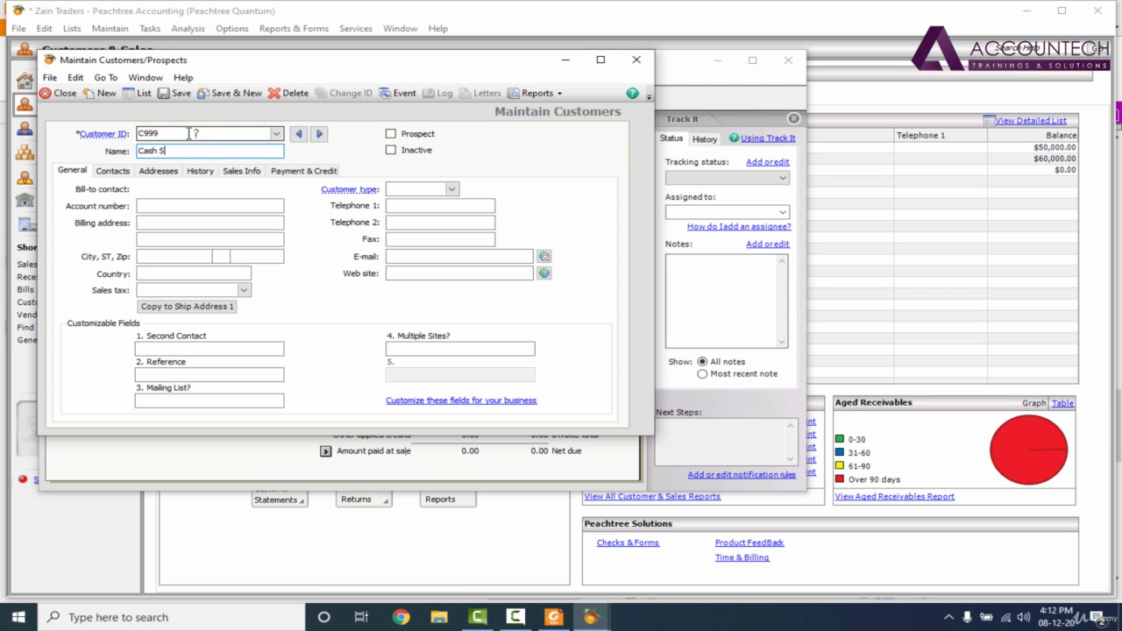
type("Cash Sales")
left_click(176, 93)
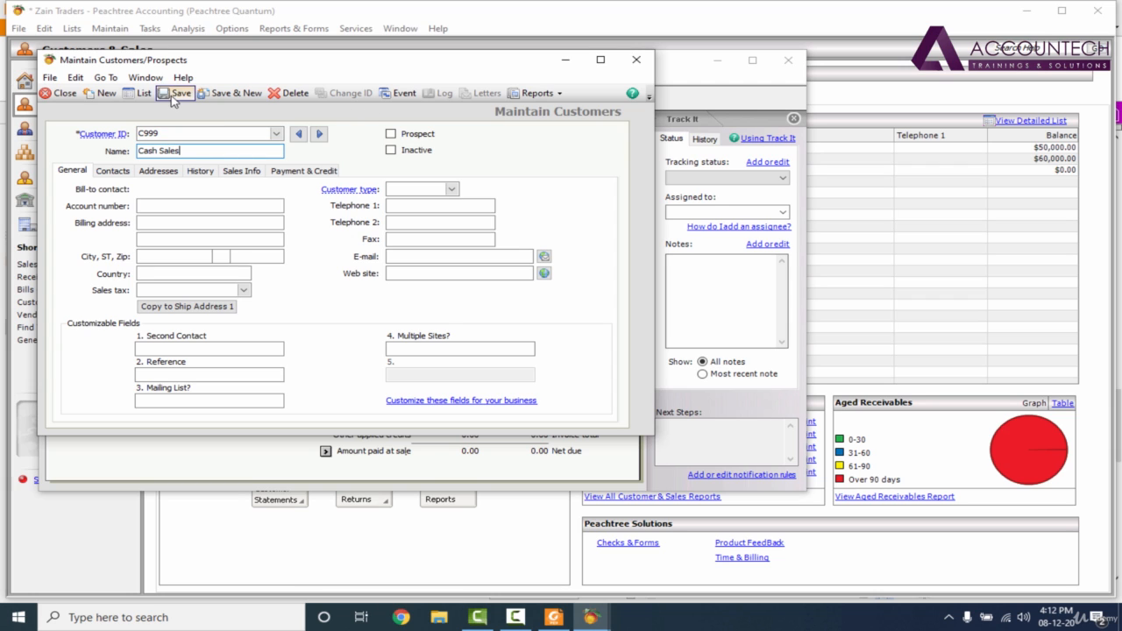
left_click(637, 59)
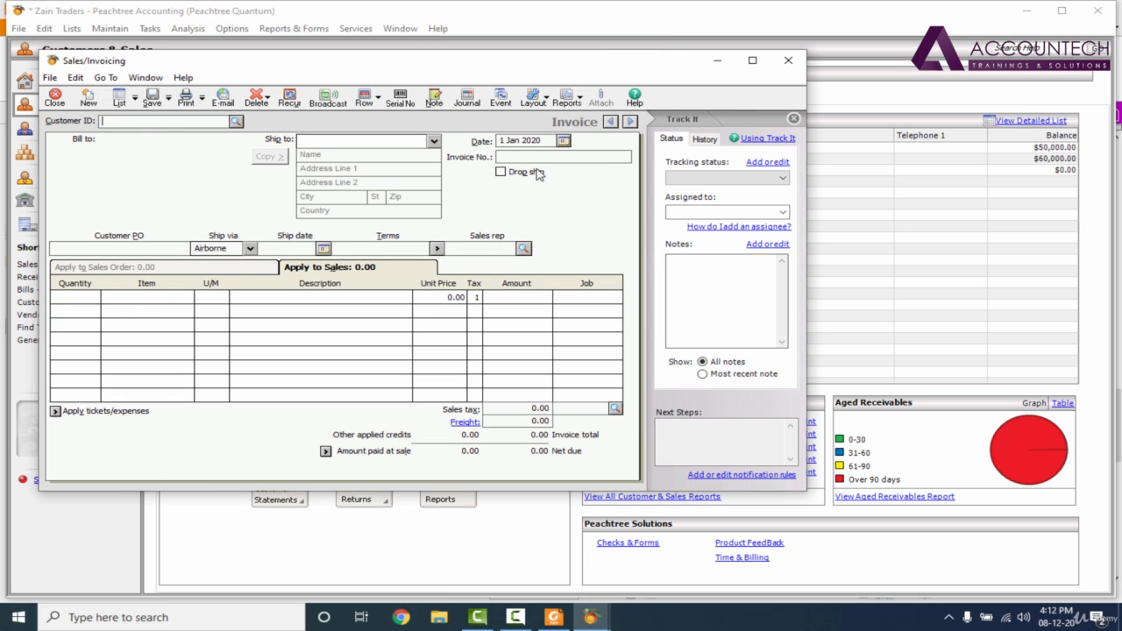
- Check the cash sale's date in the transactions PDF, then set the invoice date to 11 Jan 2020 and the invoice number to 39009
left_click(553, 617)
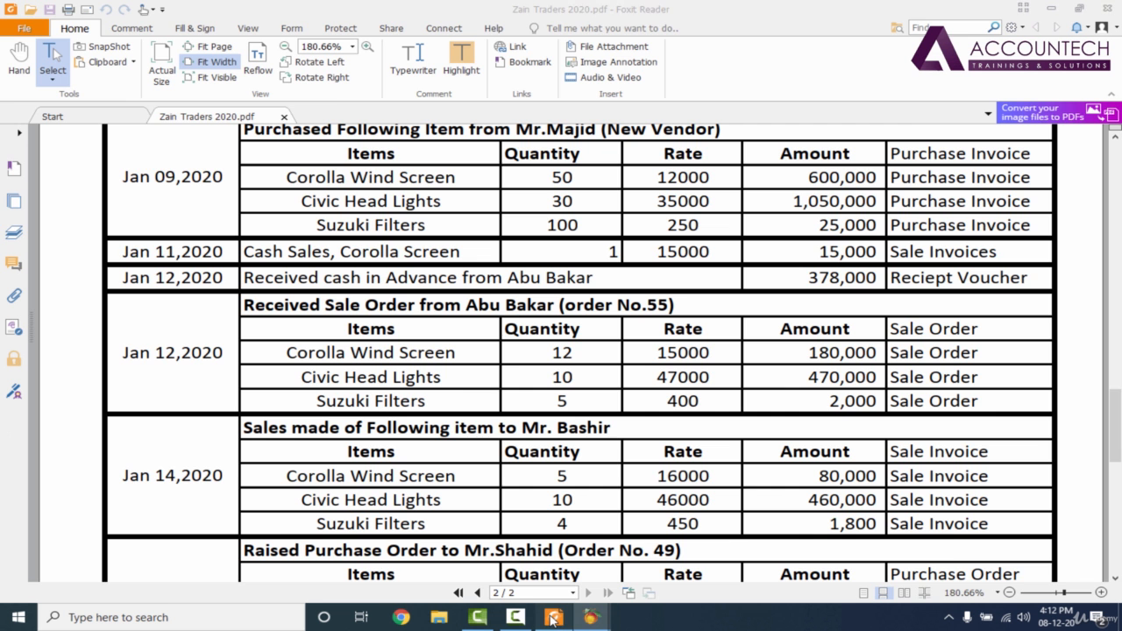
left_click(591, 617)
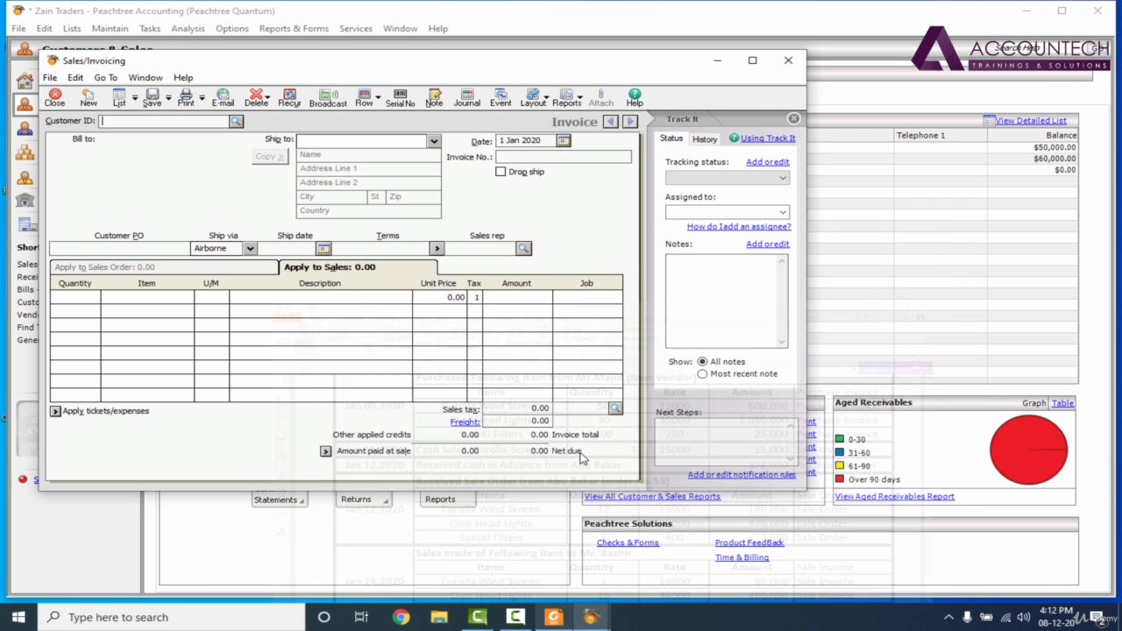
left_click(564, 141)
left_click(638, 217)
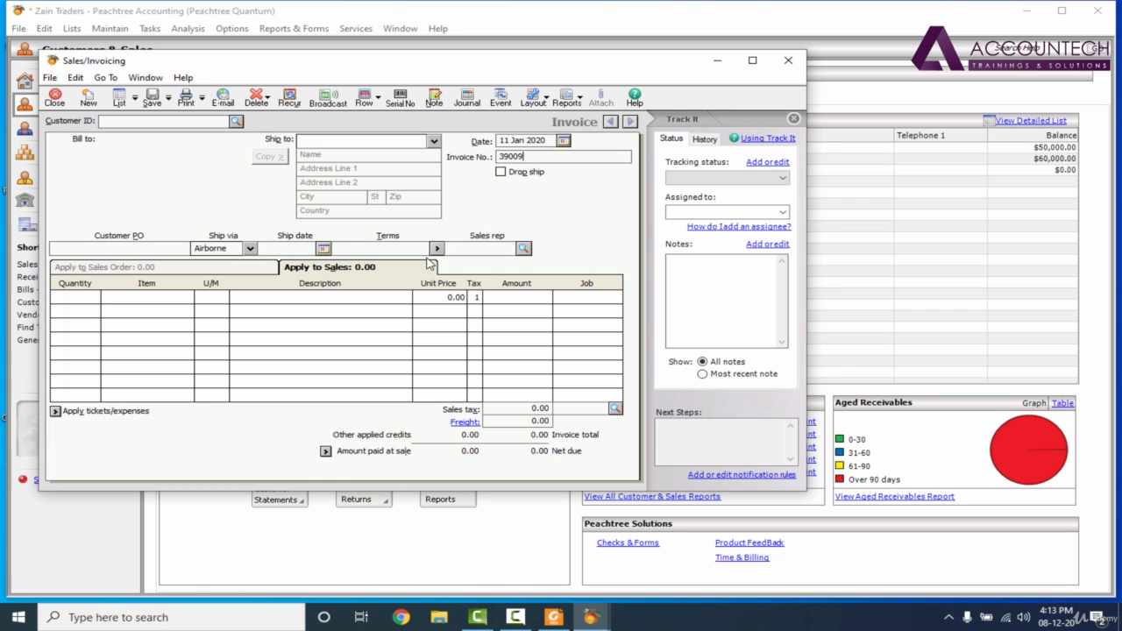
- Add an invoice line for 1 unit of item IT001, Corolla Wind Screen, at a unit price of 15,000
left_click(78, 298)
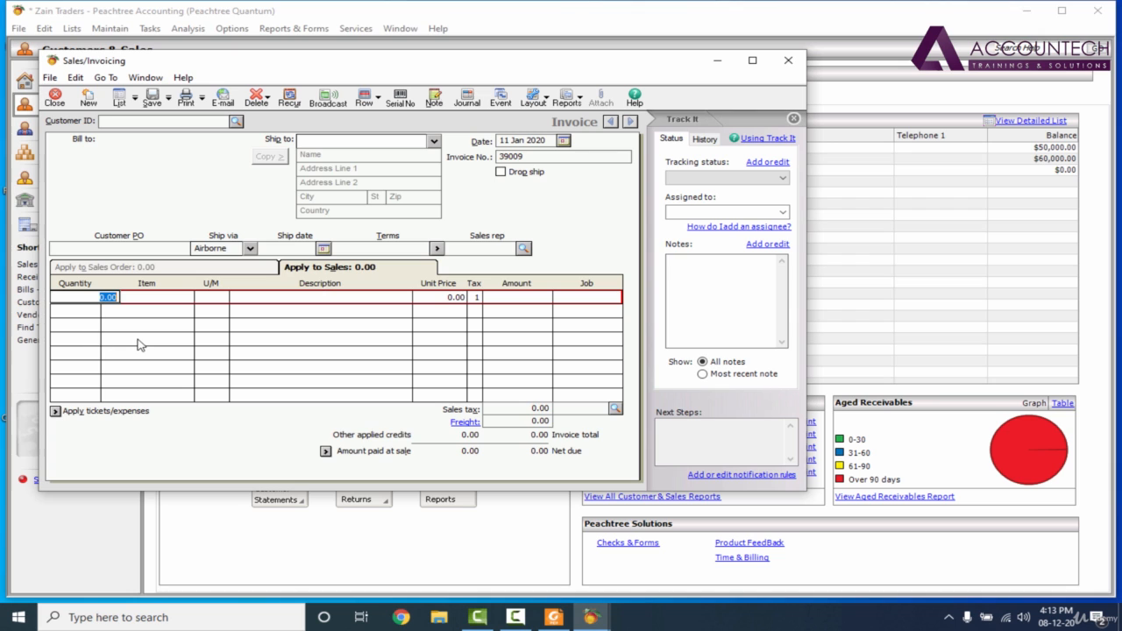
type("1")
key("Tab")
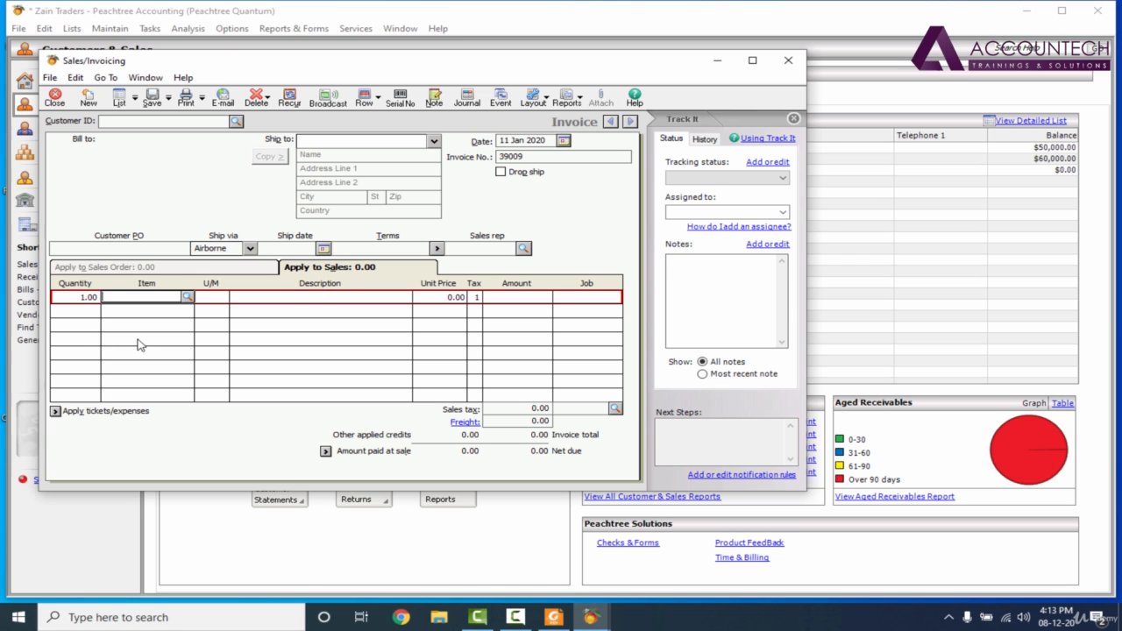
left_click(187, 298)
double_click(299, 310)
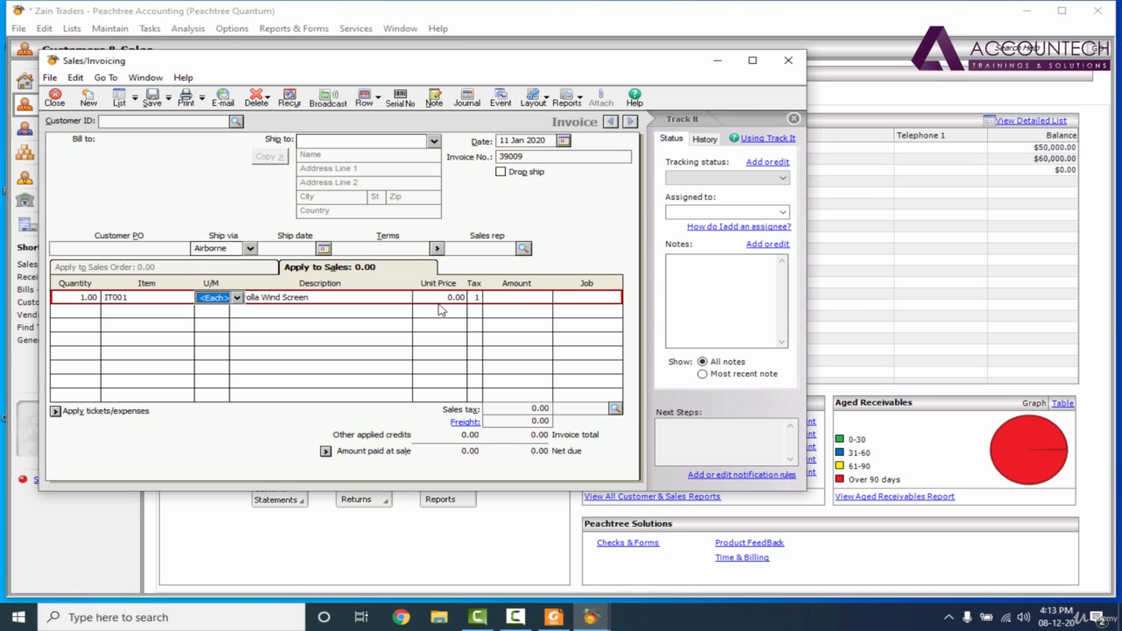
left_click(441, 299)
type("15000")
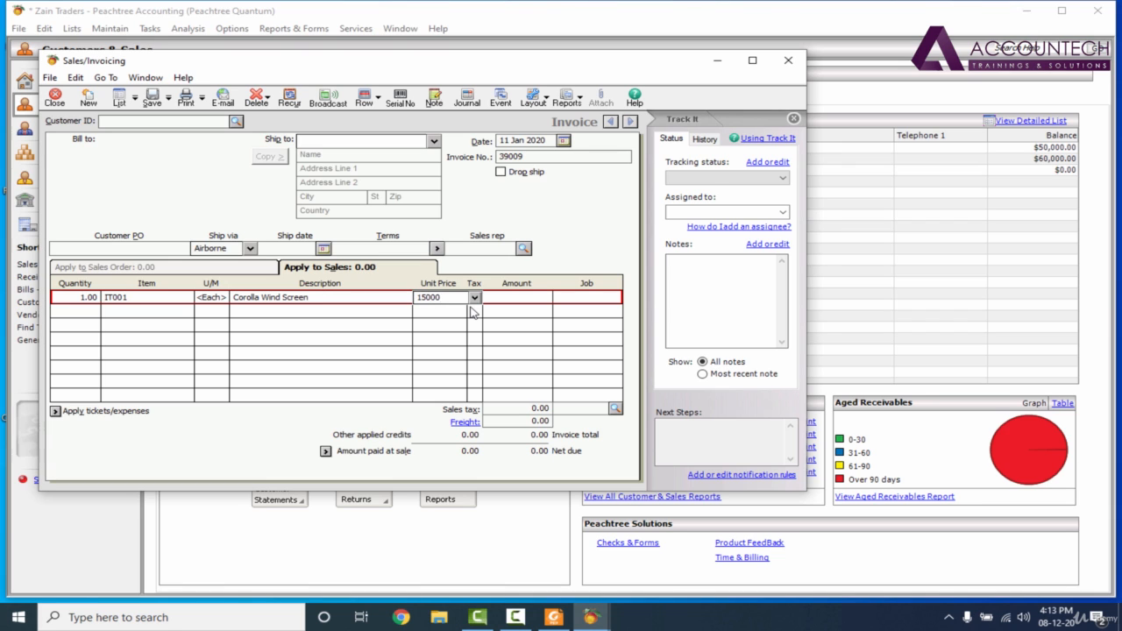
key("Tab")
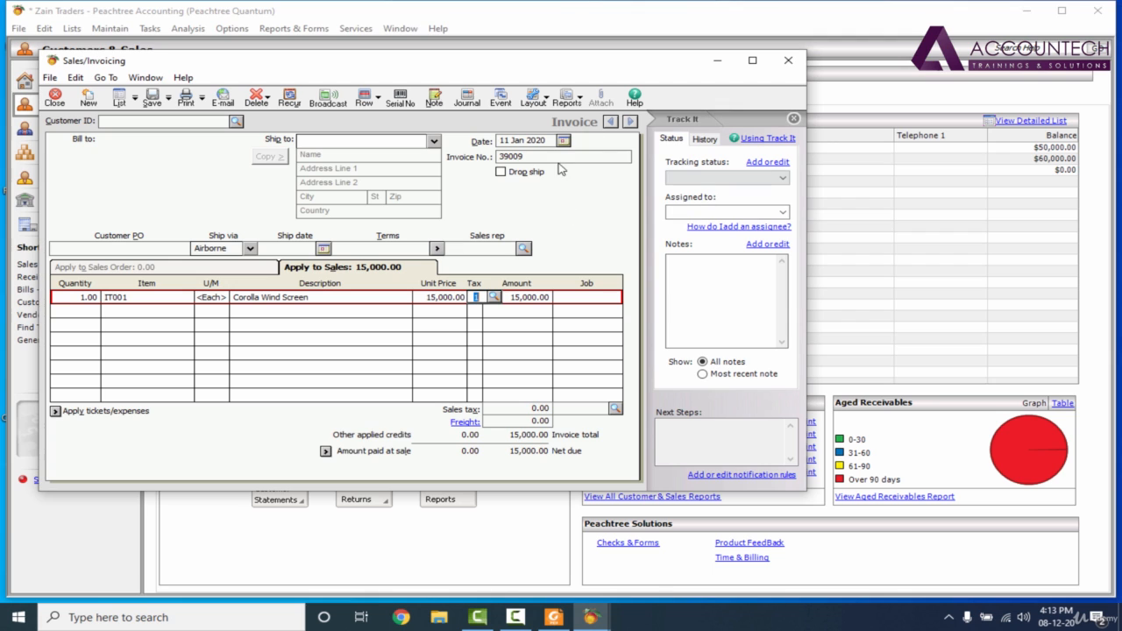
- Assign the Cash Sales customer to the invoice and save it, accepting the balance over the credit limit
left_click(153, 97)
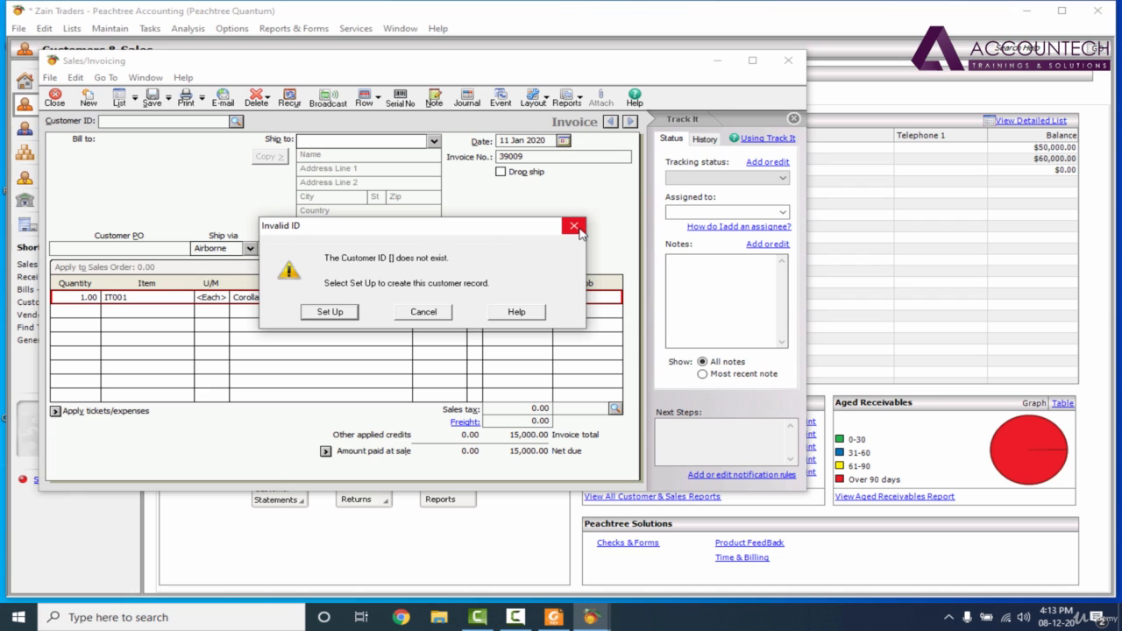
left_click(423, 312)
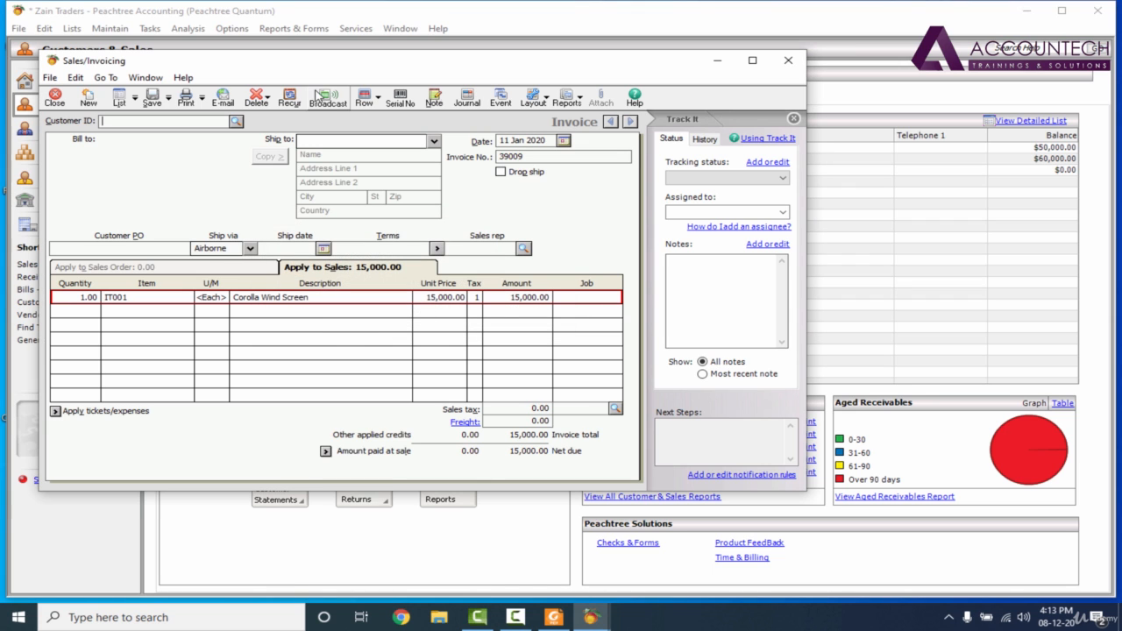
left_click(237, 122)
left_click(204, 168)
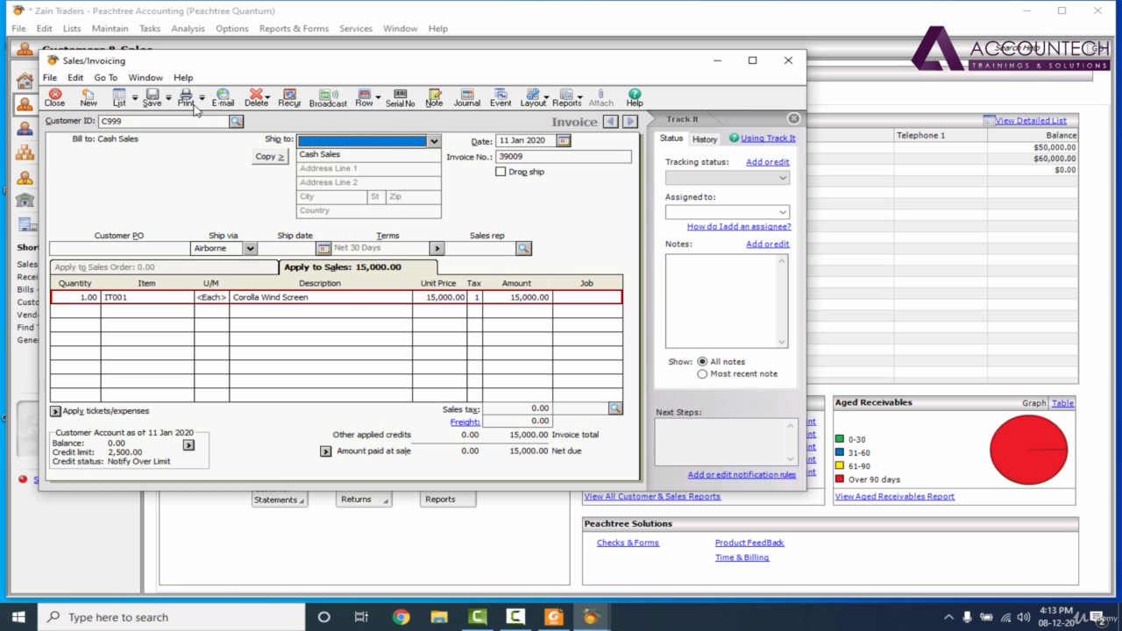
left_click(154, 100)
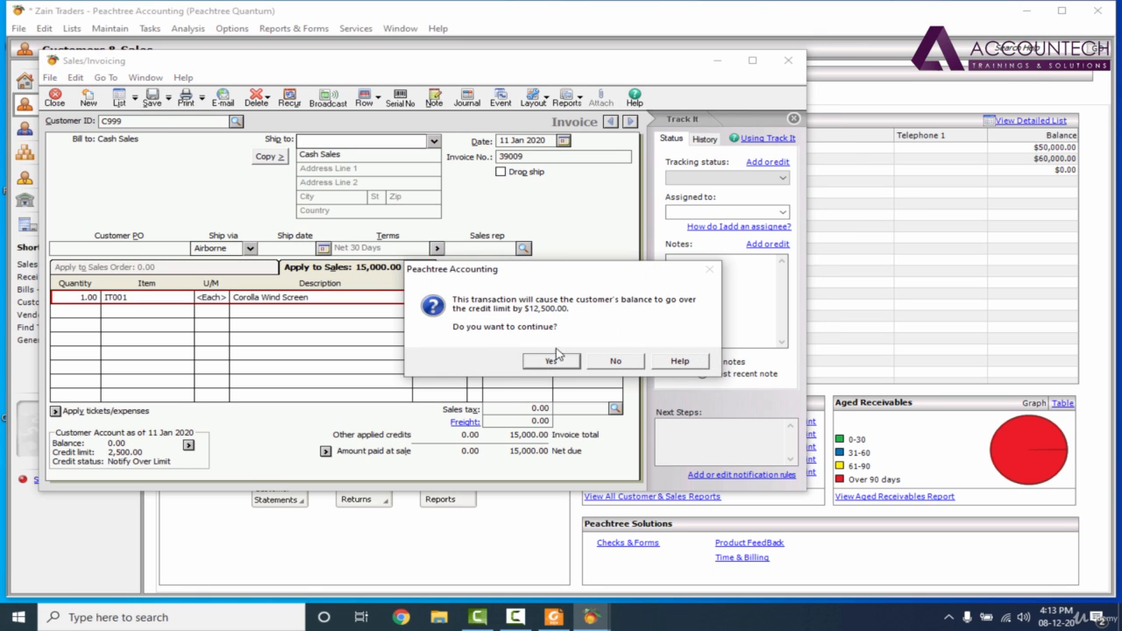
left_click(552, 361)
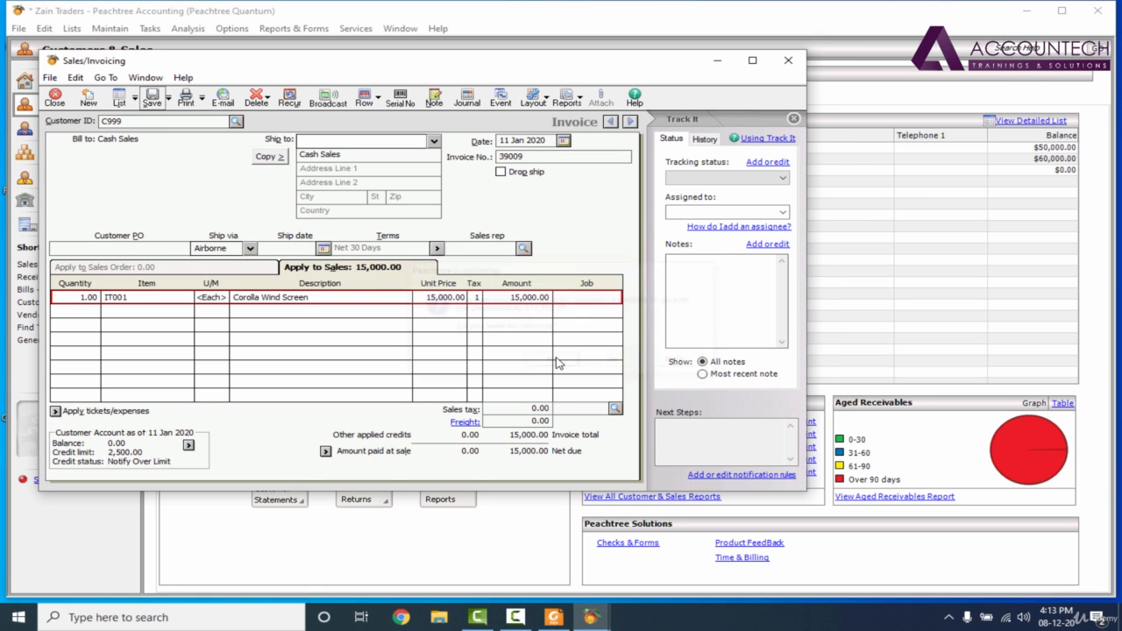
- Reopen the saved cash sale invoice, examine the accounting entries behind it, and close it
left_click(611, 122)
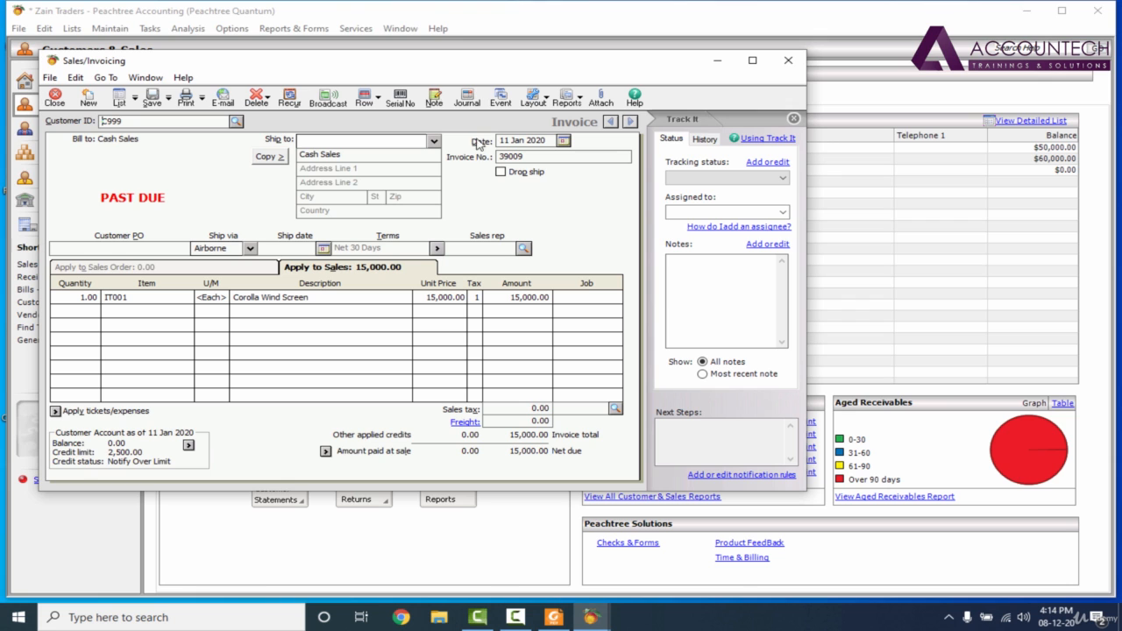
left_click(472, 103)
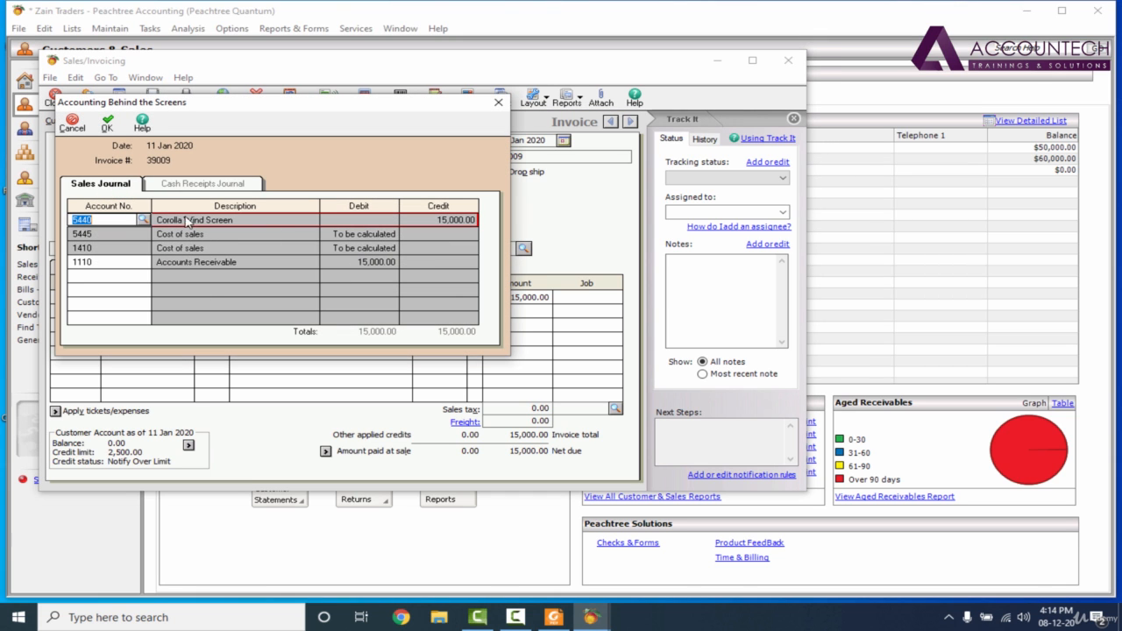
left_click(206, 185)
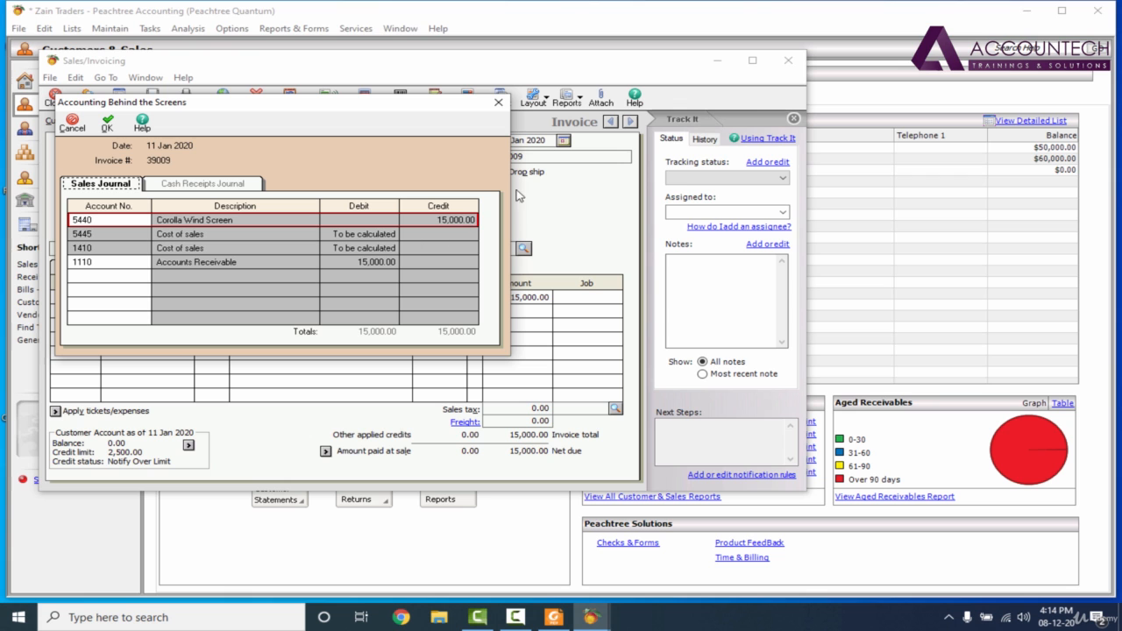
left_click(498, 102)
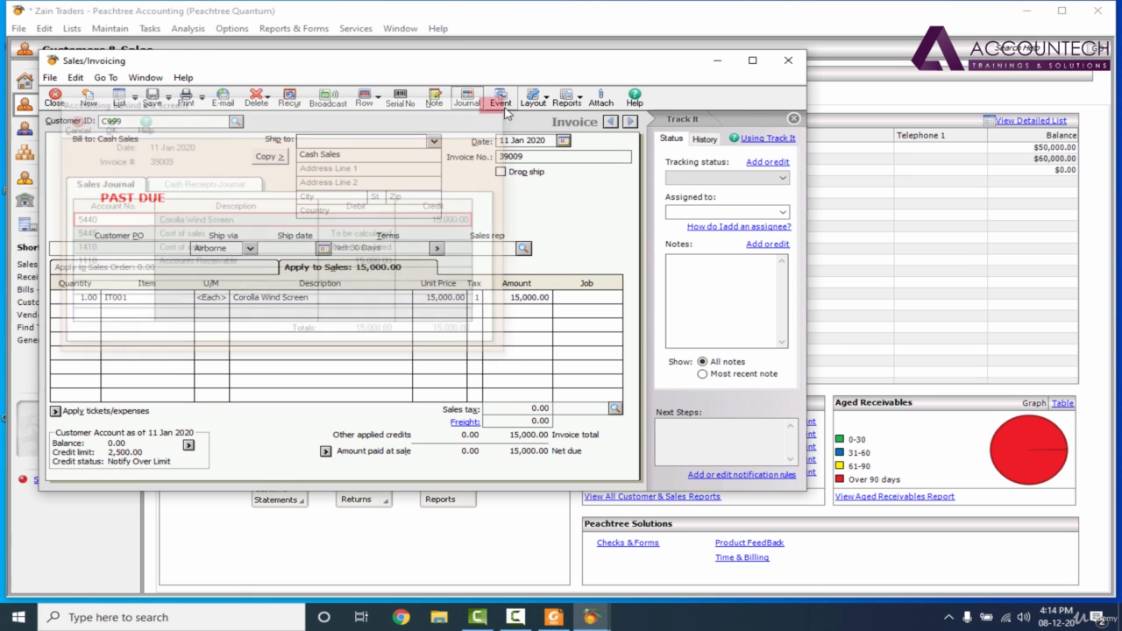
left_click(797, 67)
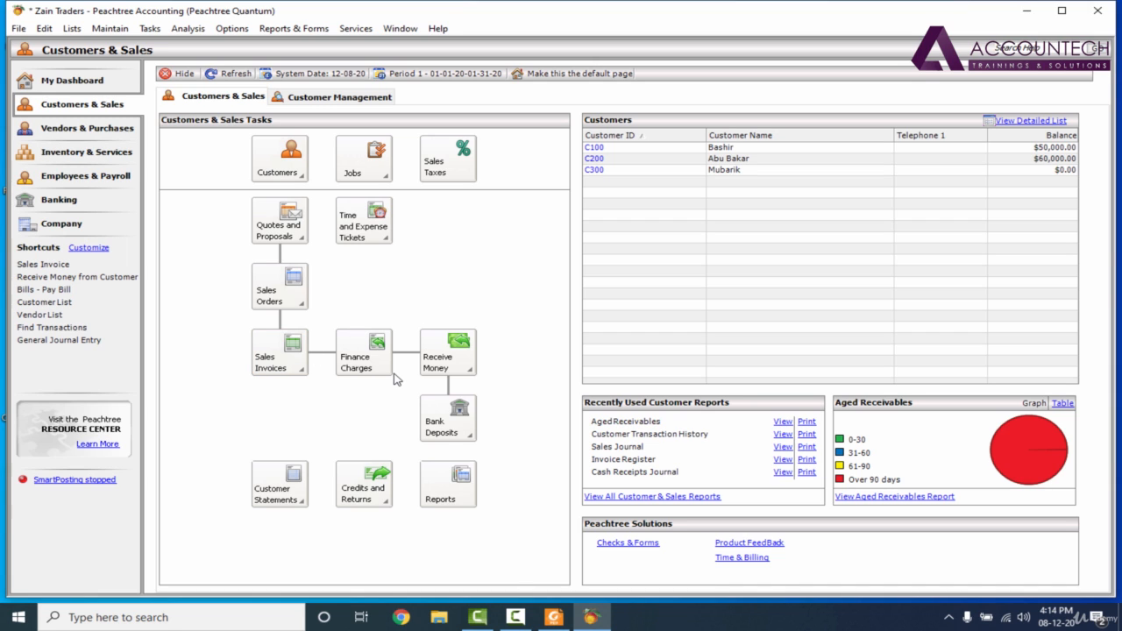
- Start a new receipt of money from a customer, post the Sales Journal, and choose the Cash Sales customer
left_click(461, 357)
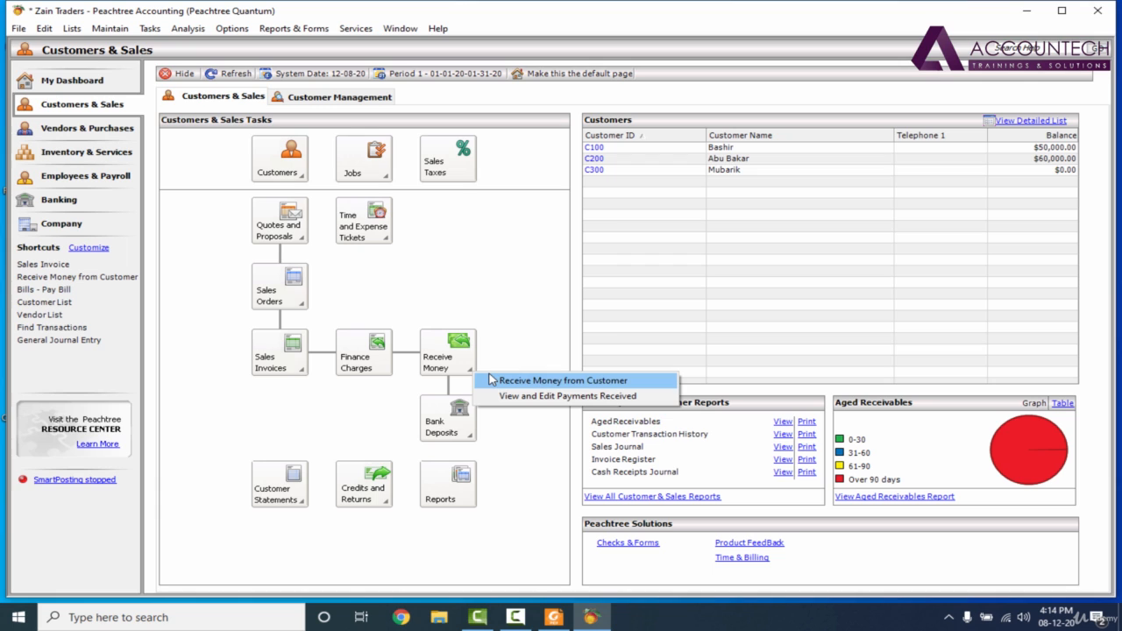
left_click(491, 380)
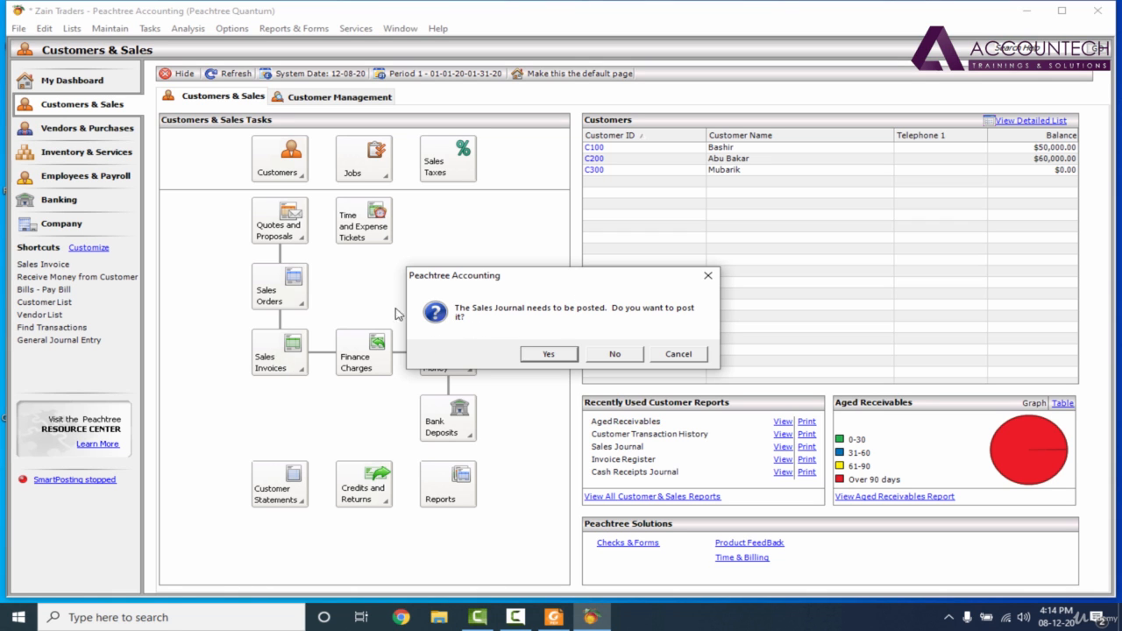
left_click(543, 355)
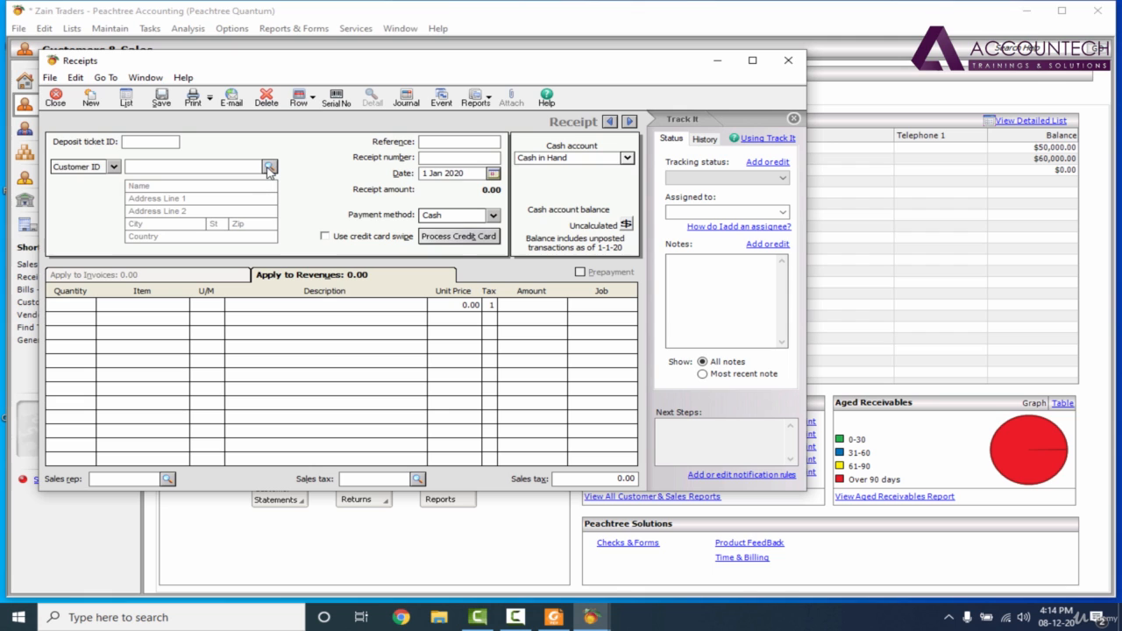
left_click(268, 166)
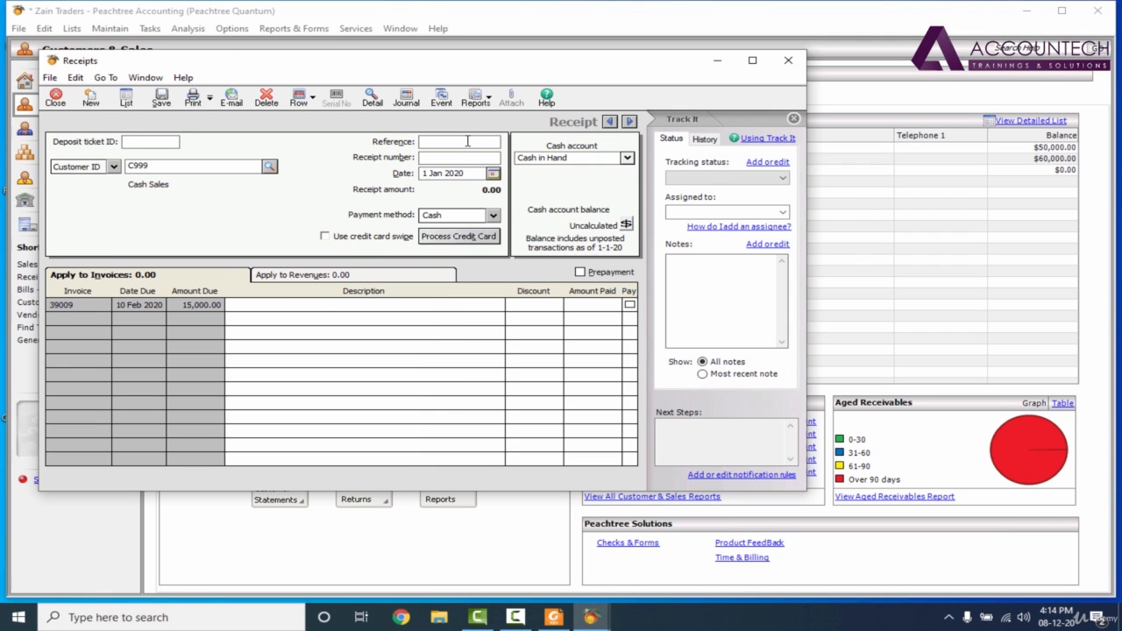
- Enter reference 298430480, receipt number 293803 and date 11 Jan 2020, mark invoice 39009 as paid in full, and save the receipt
key("Tab")
type("293803")
left_click(495, 173)
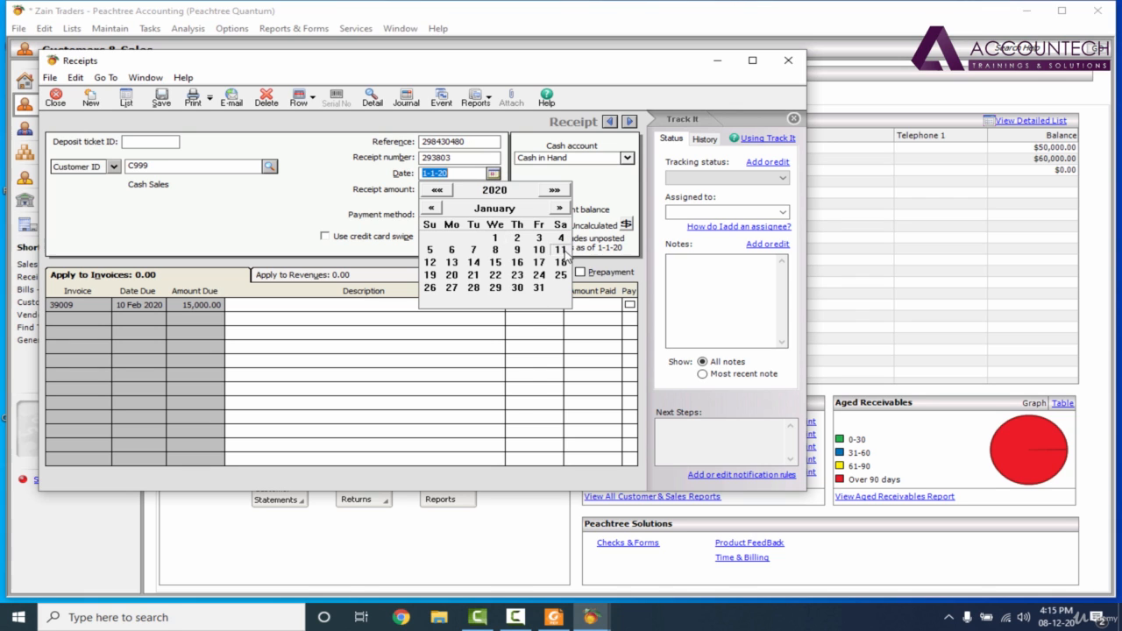
left_click(561, 251)
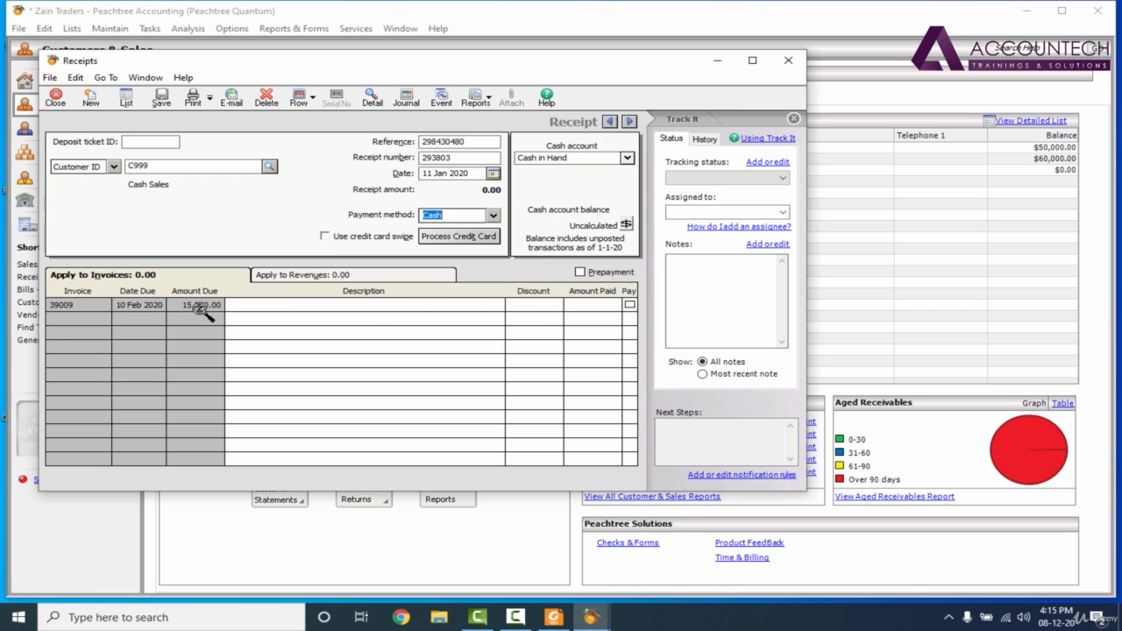
left_click(630, 306)
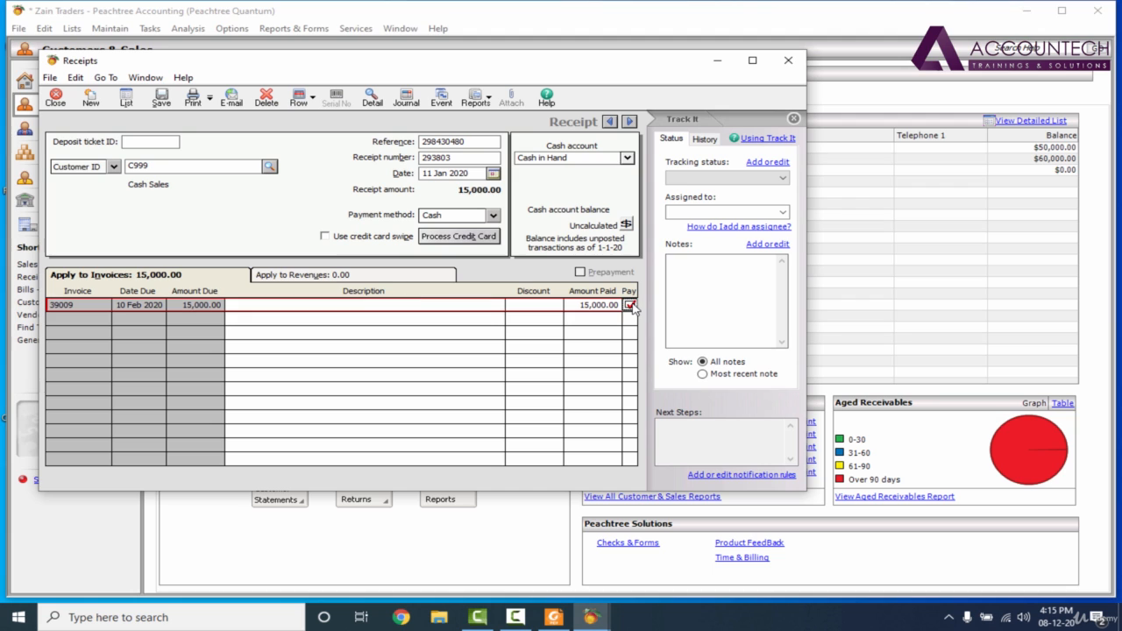
left_click(160, 99)
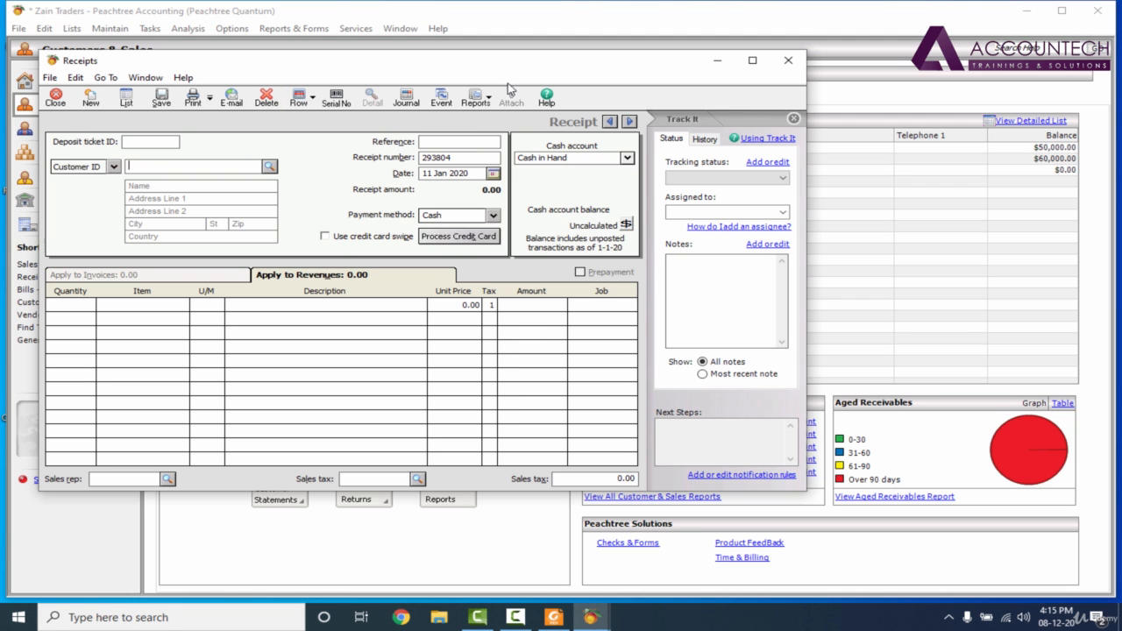
- Go back to the previous receipt, examine the Cash Receipts Journal entries behind it, and close the receipt
left_click(609, 122)
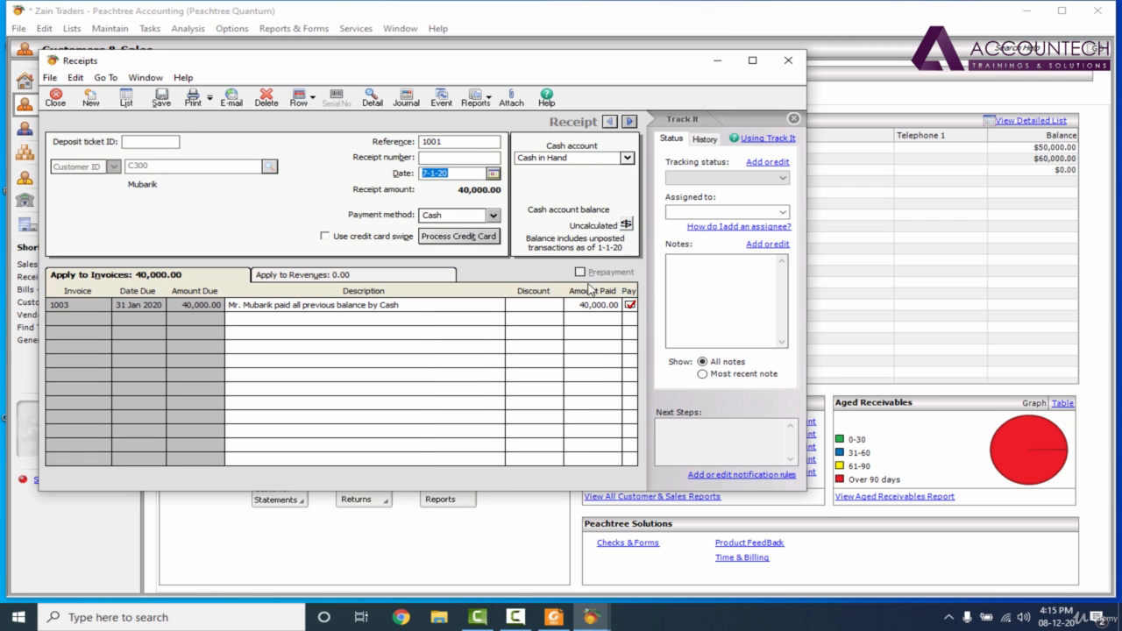
left_click(408, 100)
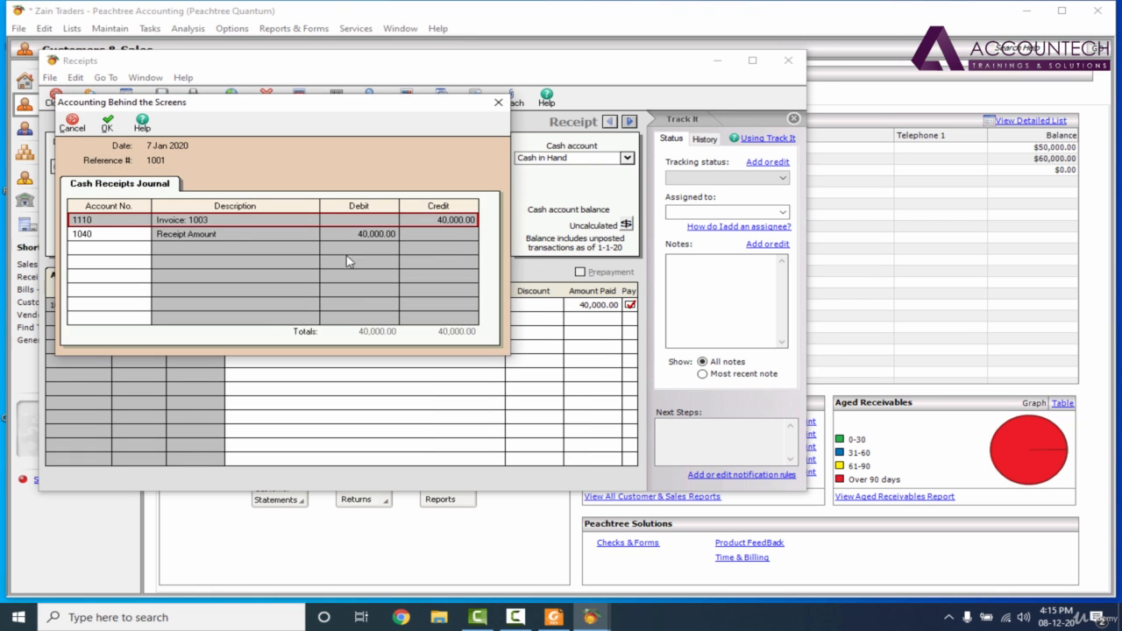
left_click(498, 102)
left_click(788, 61)
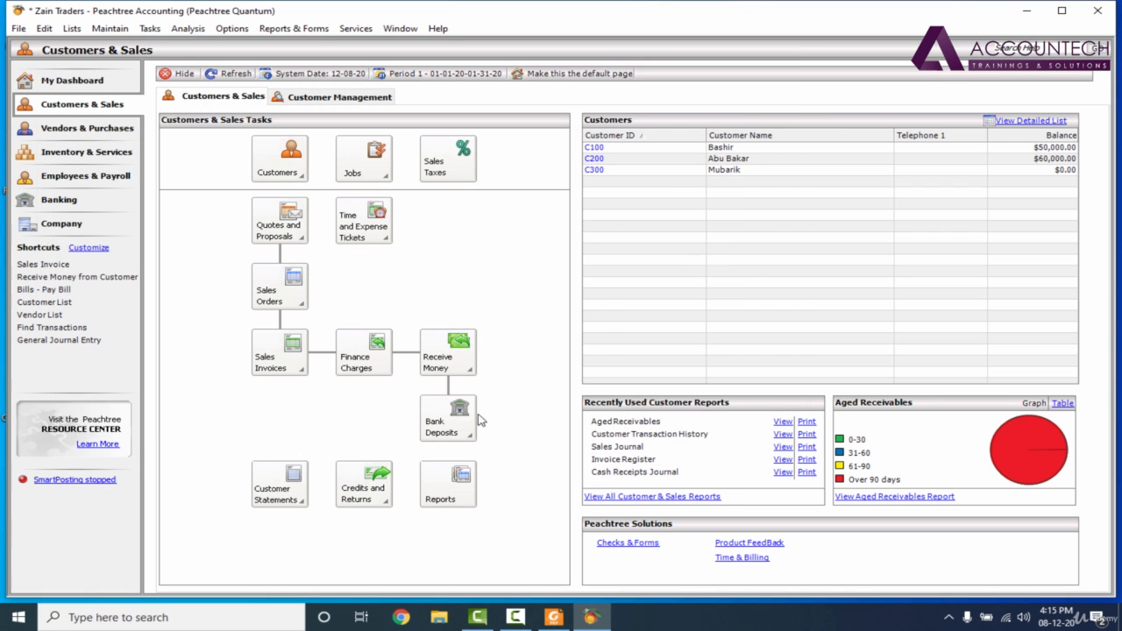
- Start a new receipt of money from a customer, post the Cash Receipts Journal, and close the blank receipt
left_click(472, 368)
left_click(492, 382)
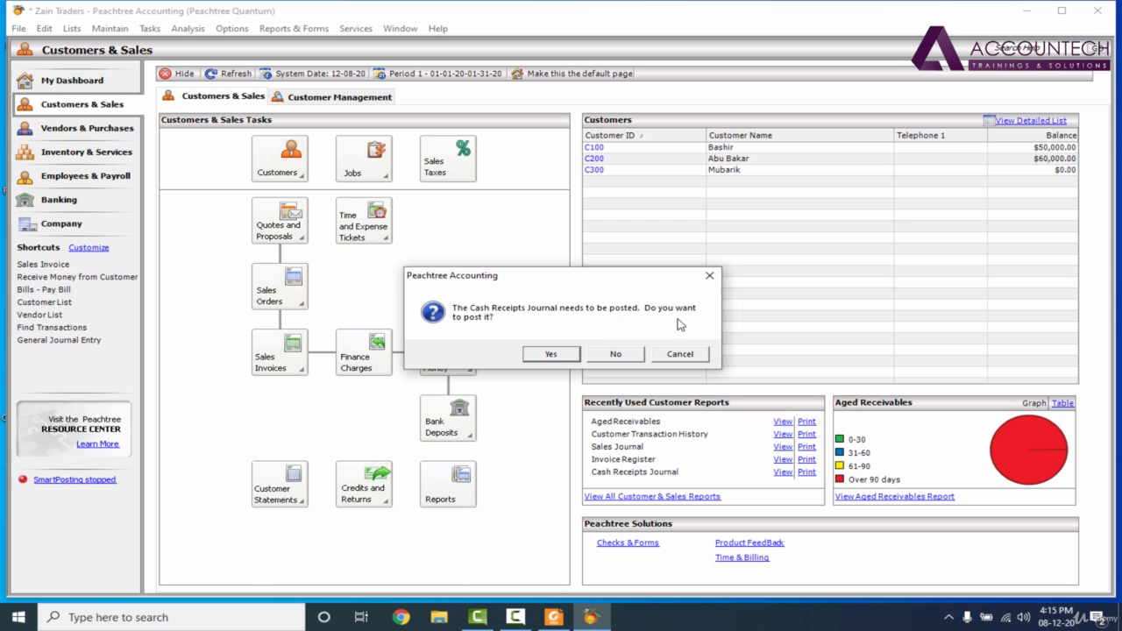
left_click(559, 356)
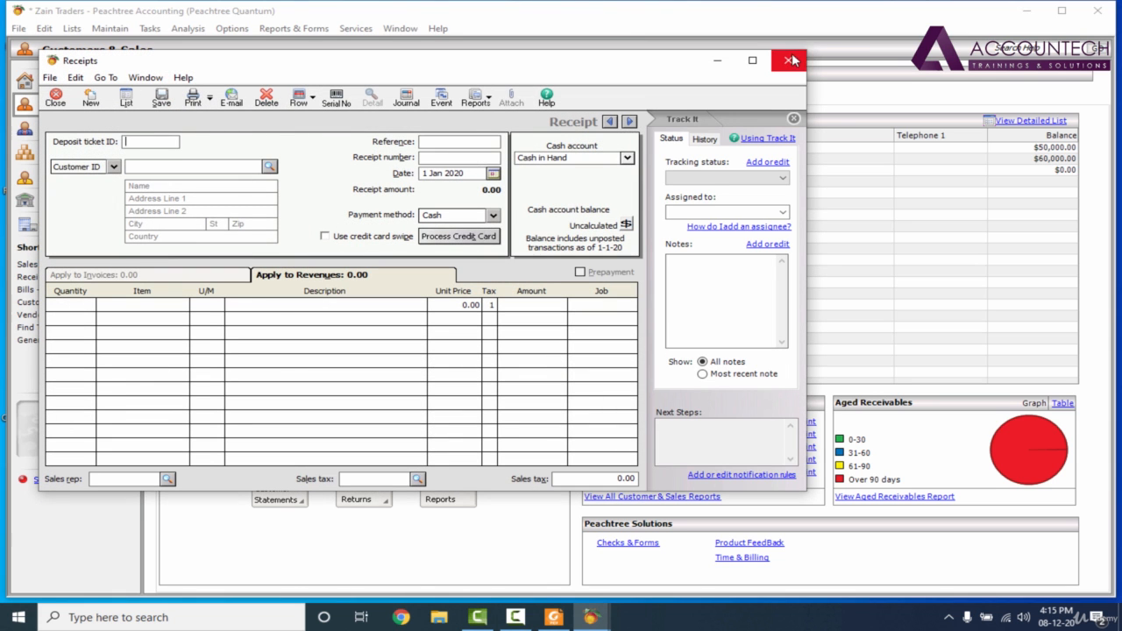
left_click(795, 61)
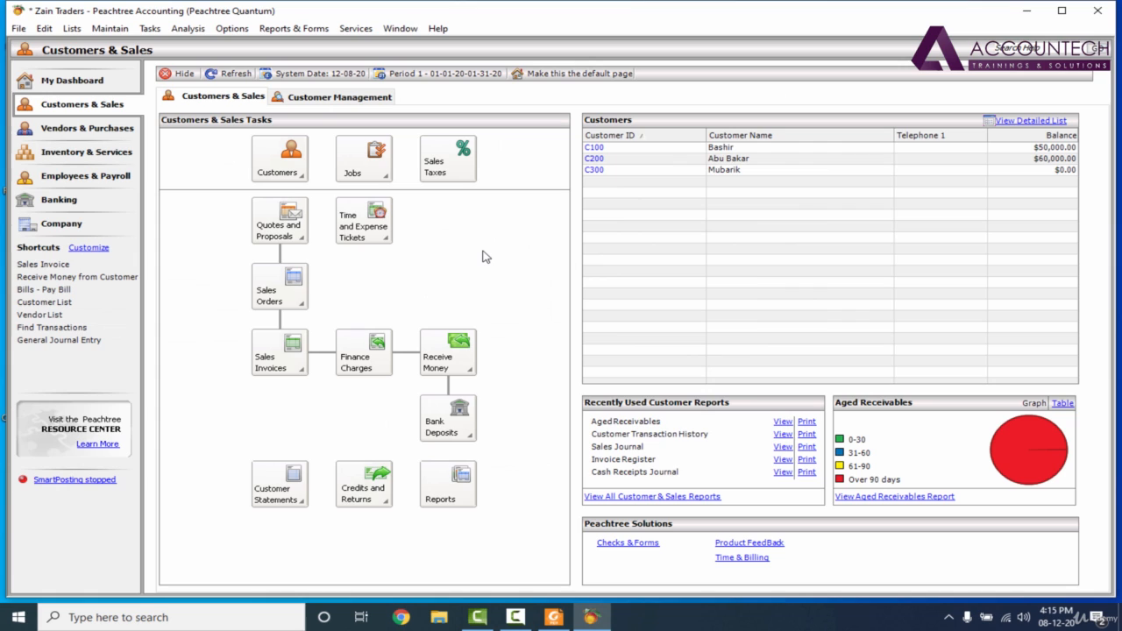